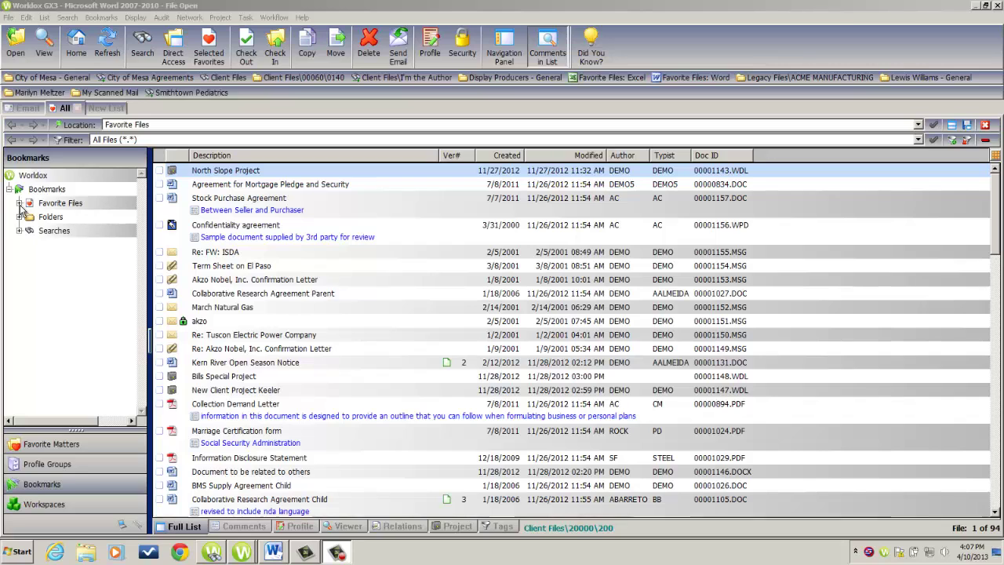
Step: Expand the Favorite Files, Folders and Searches groups in the Bookmarks tree
left_click(19, 203)
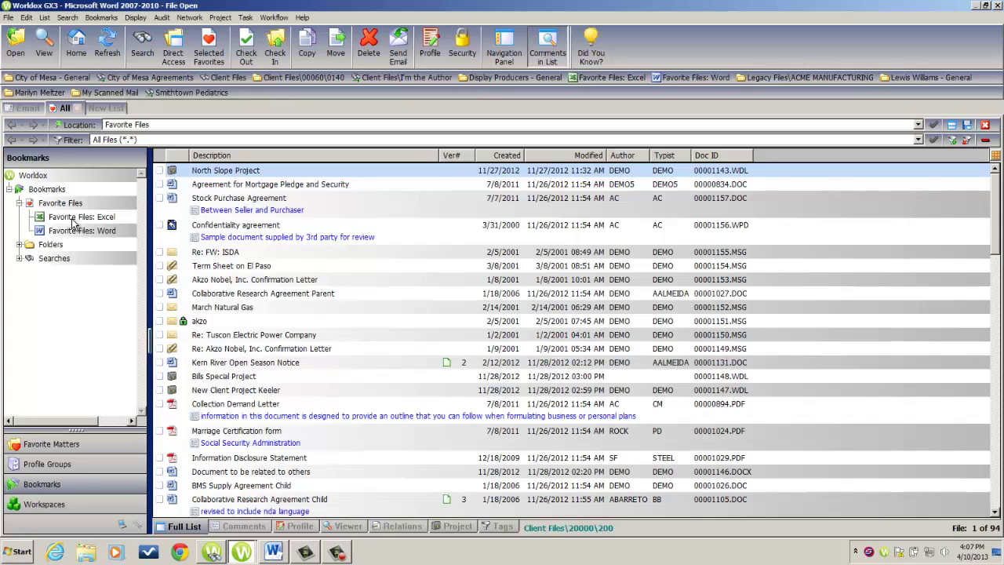
mouse_move(72, 222)
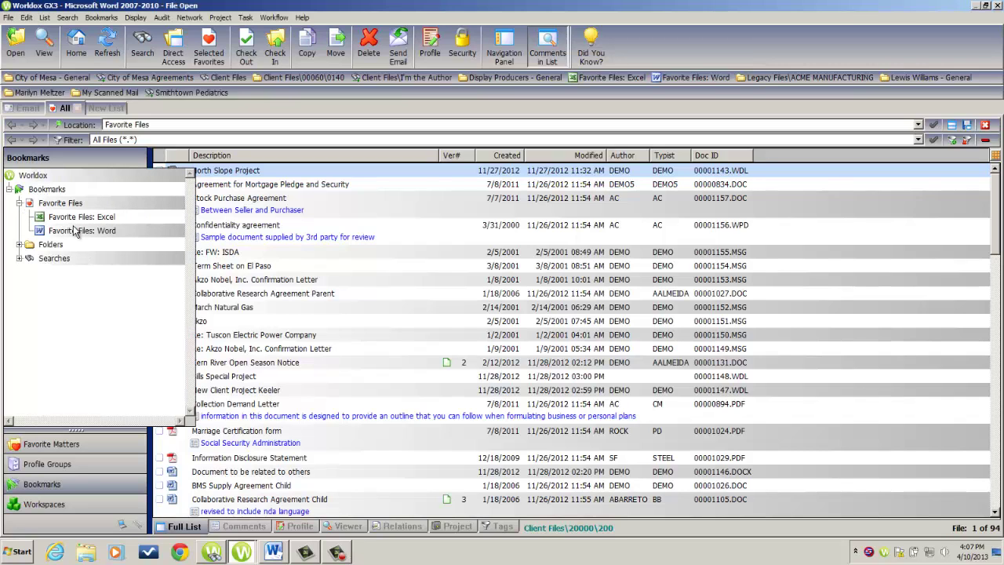
left_click(18, 245)
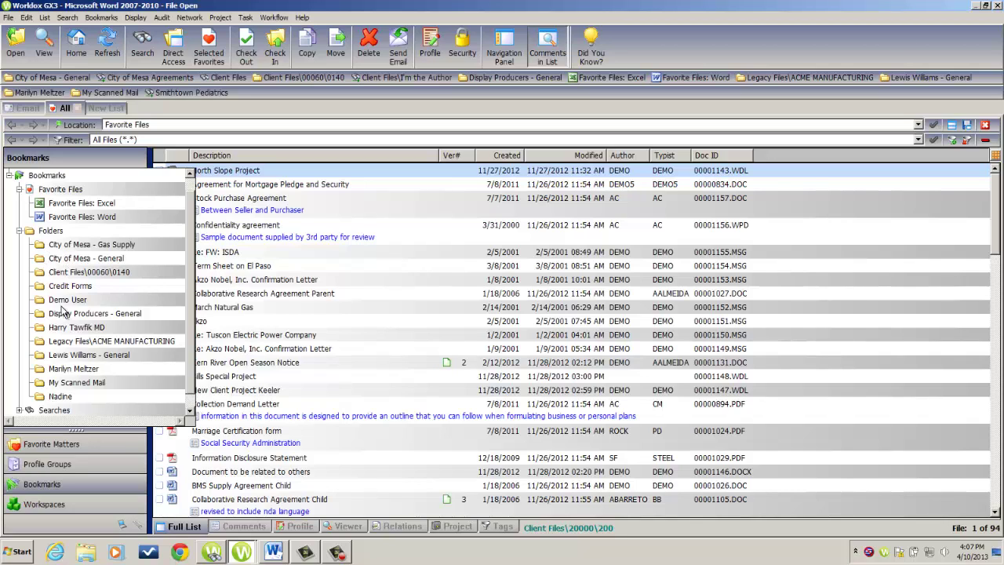
left_click(19, 410)
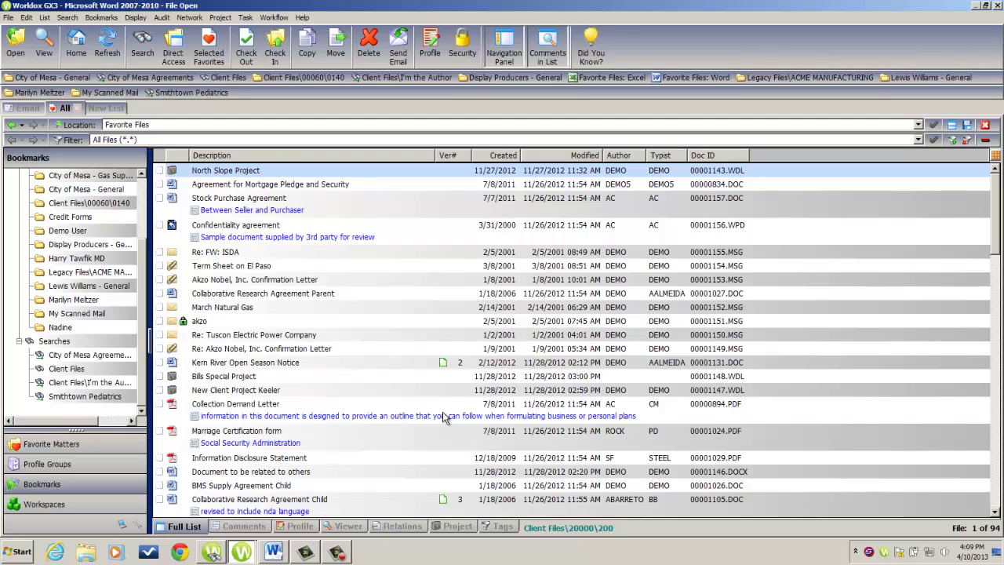
Step: Create a Favorite Files bookmark for the Acrobat category, pinned to the button bar, and save it
left_click(102, 17)
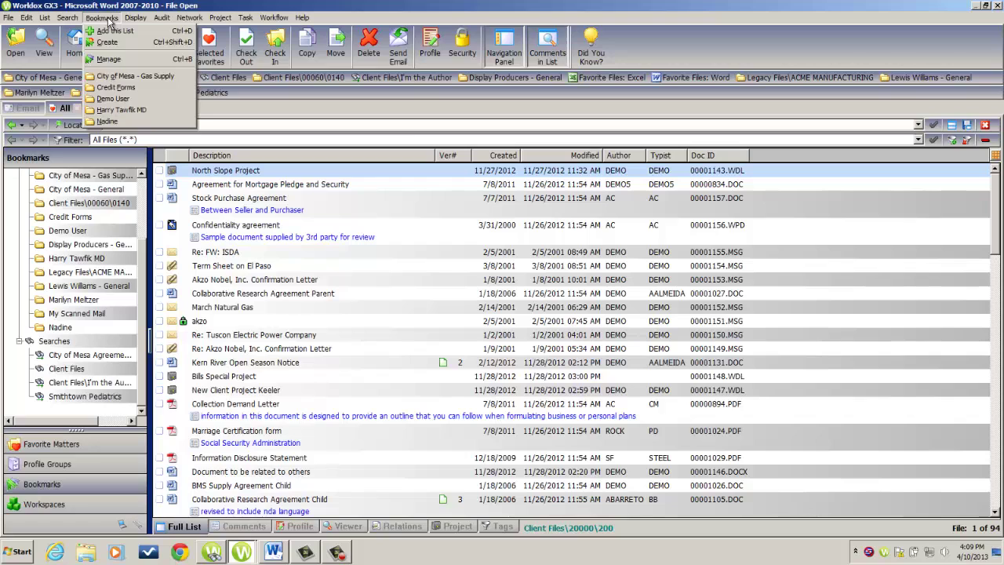
left_click(109, 20)
left_click(108, 20)
left_click(107, 42)
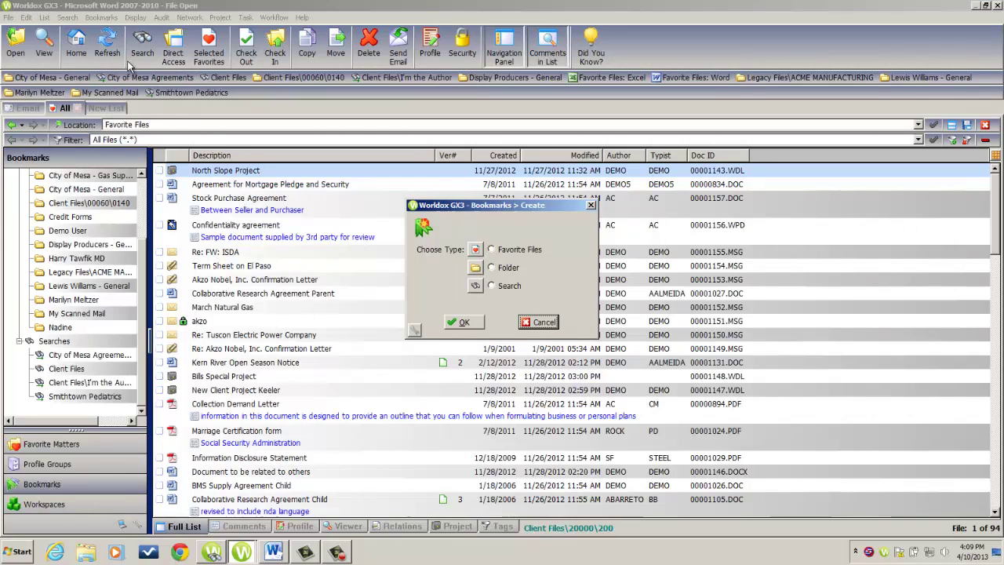
left_click(492, 250)
left_click(476, 321)
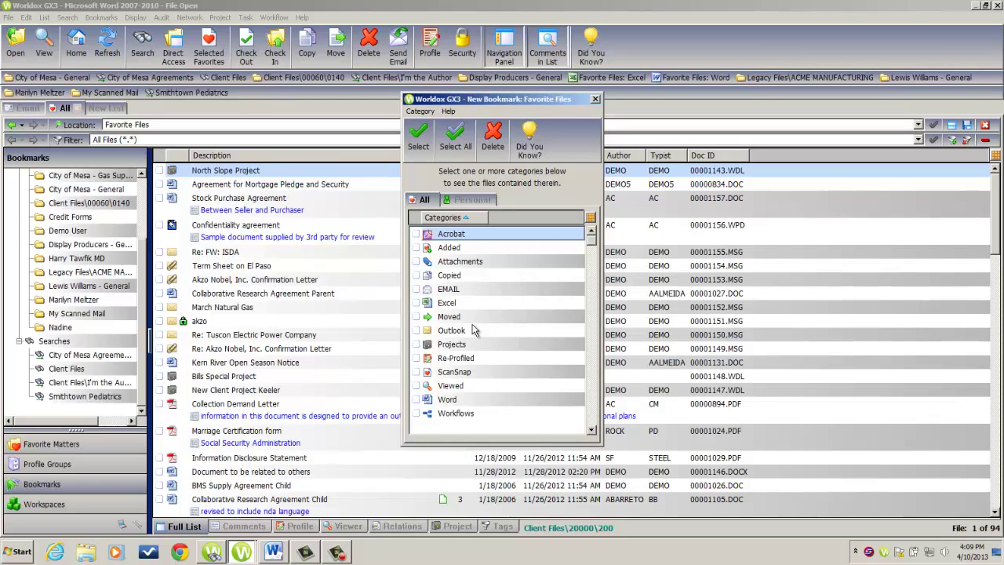
left_click(416, 234)
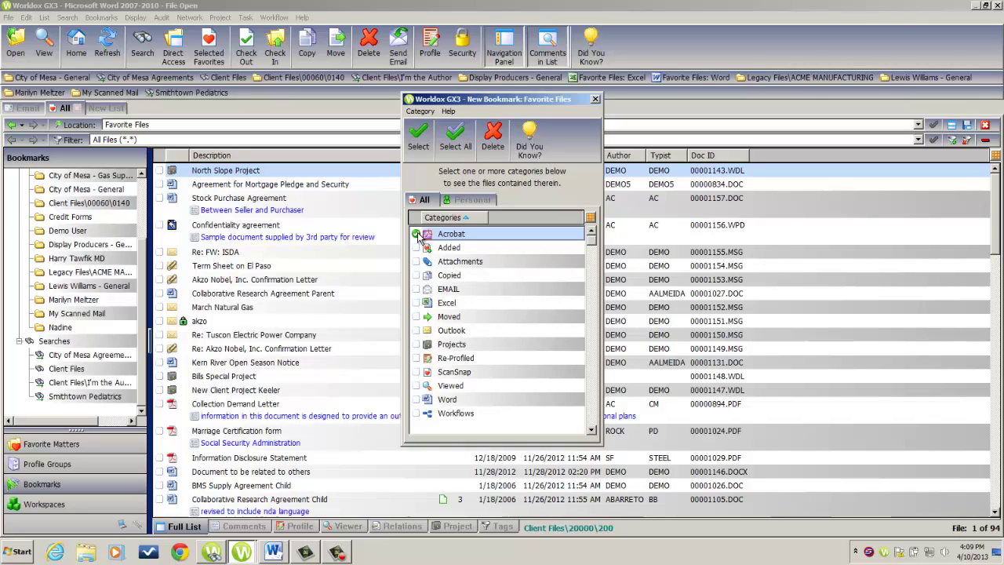
left_click(418, 141)
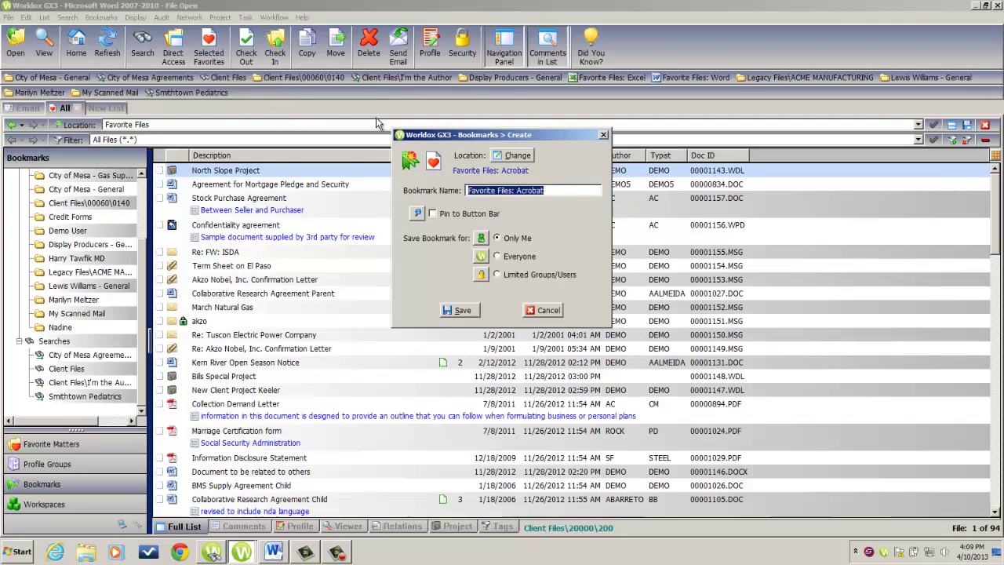
left_click(432, 213)
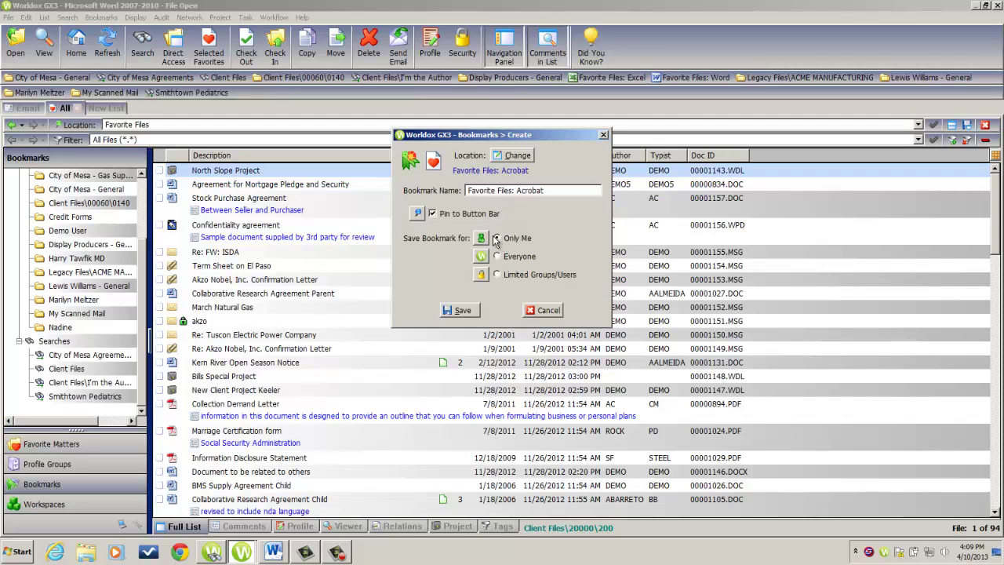
left_click(467, 314)
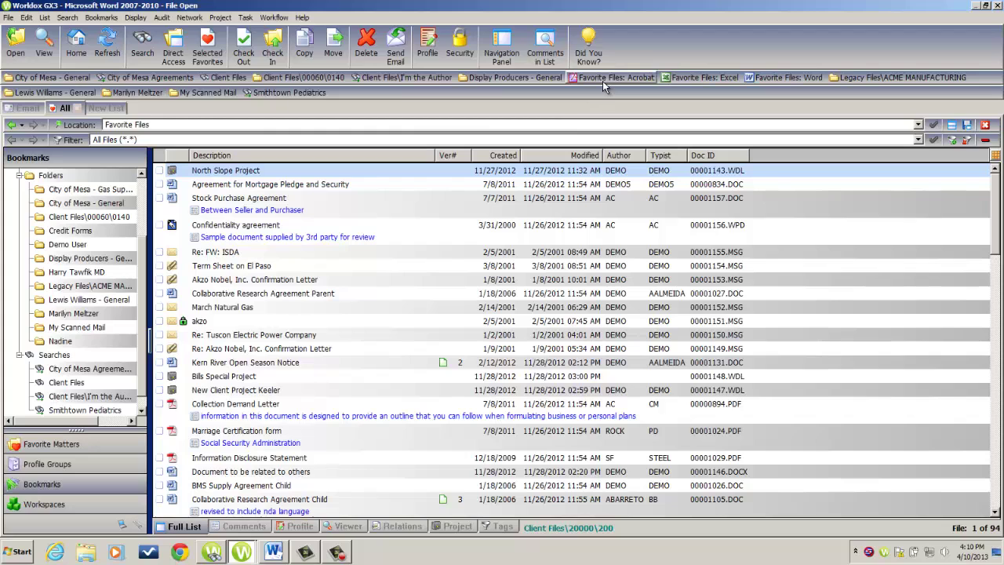
Step: Open the Favorite Files: Acrobat bookmark from the bar to list its 10 PDFs
left_click(603, 77)
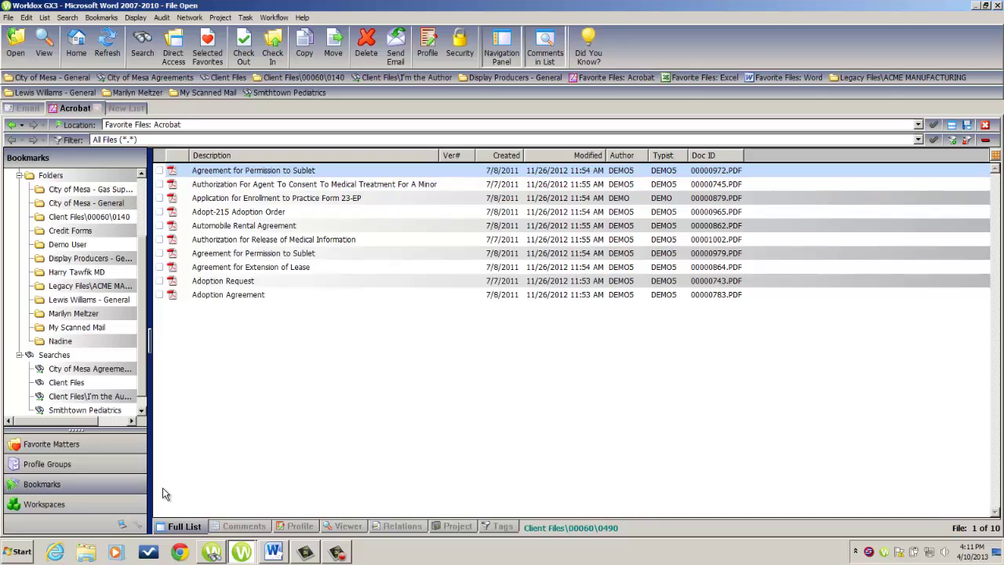
Step: In Profile Groups, browse Client Files > Active > 00048 and show the 0010 - General folder
left_click(57, 465)
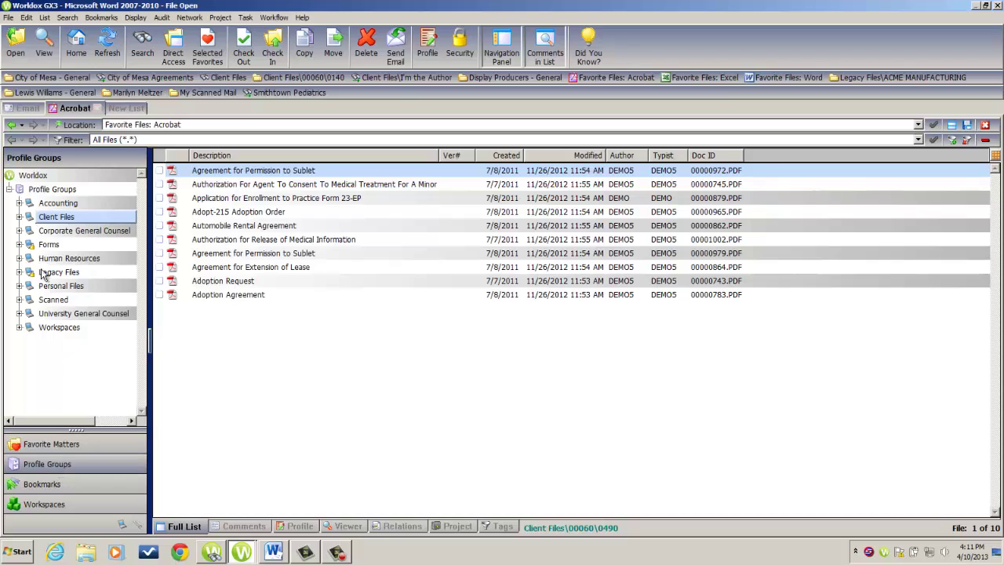
left_click(19, 217)
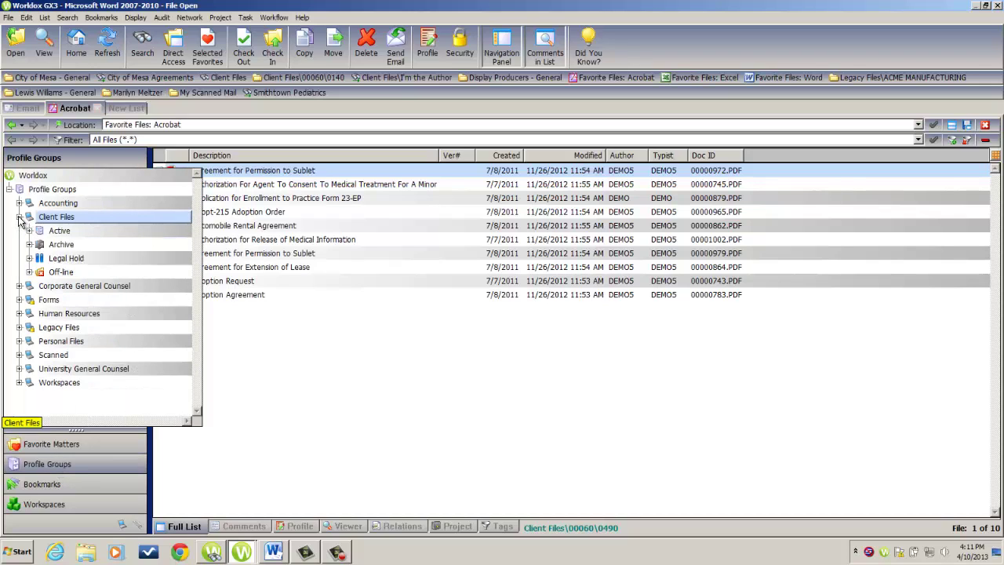
left_click(29, 231)
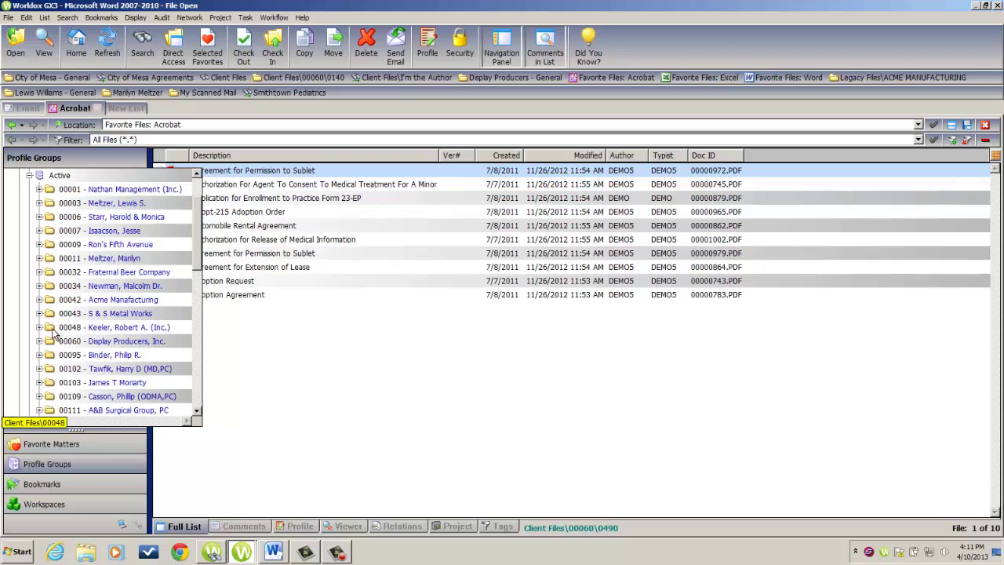
left_click(45, 329)
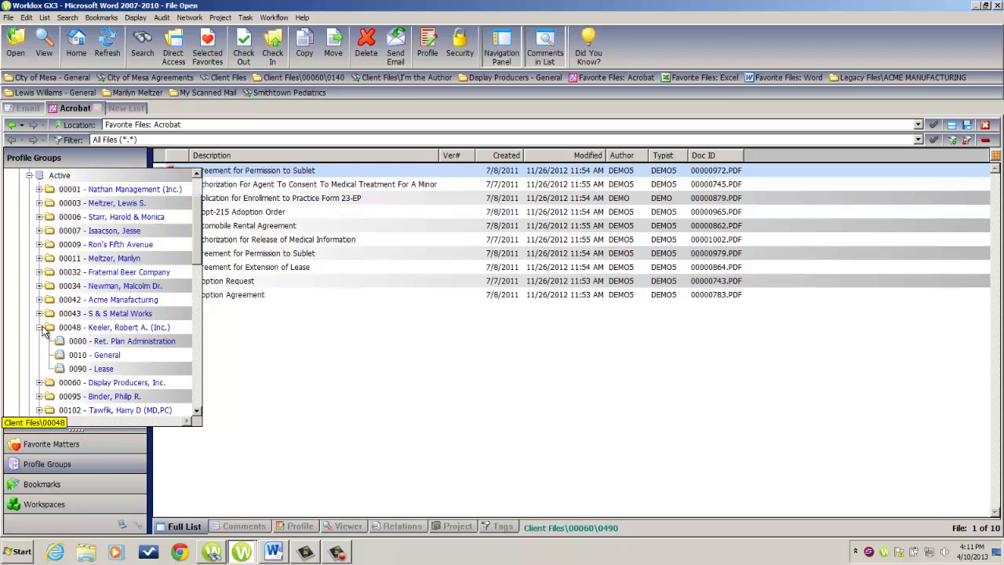
left_click(89, 359)
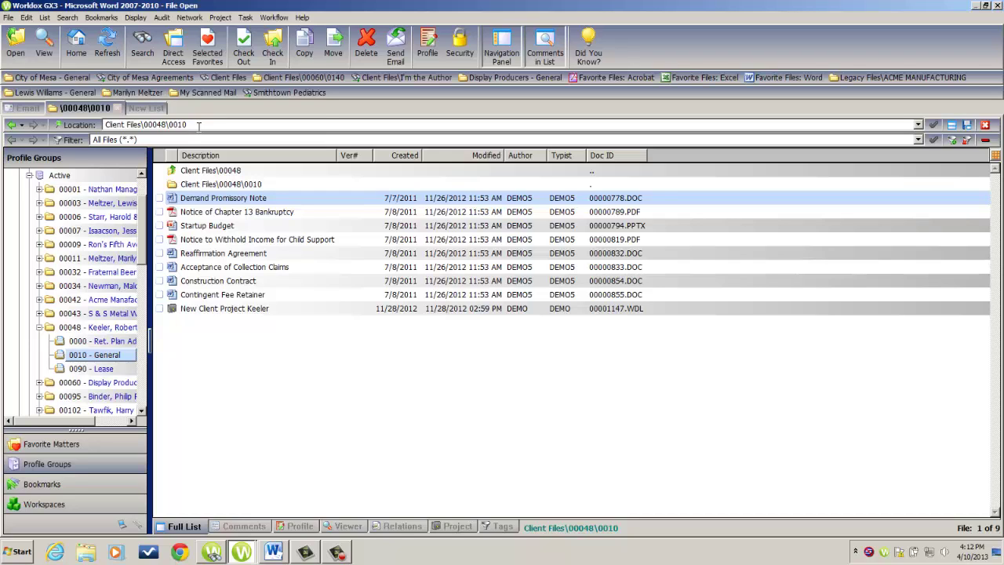
left_click(110, 18)
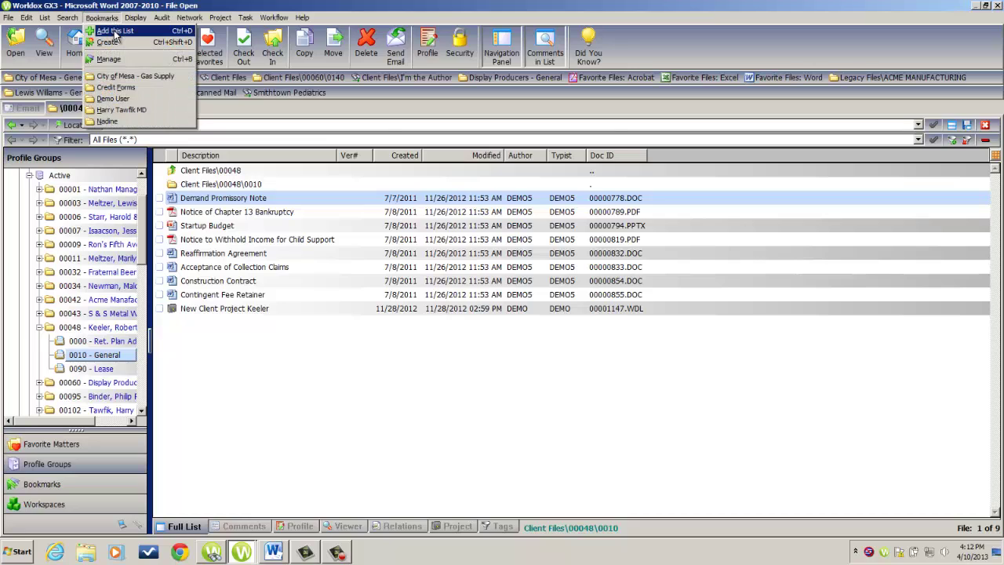
left_click(115, 32)
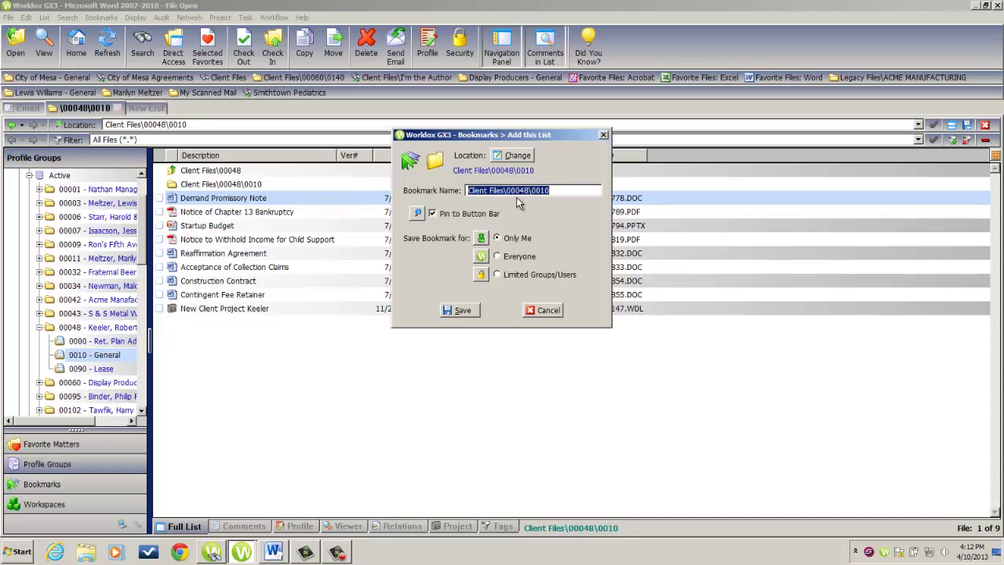
left_click(561, 191)
left_click_drag(560, 191, 463, 193)
key("Delete")
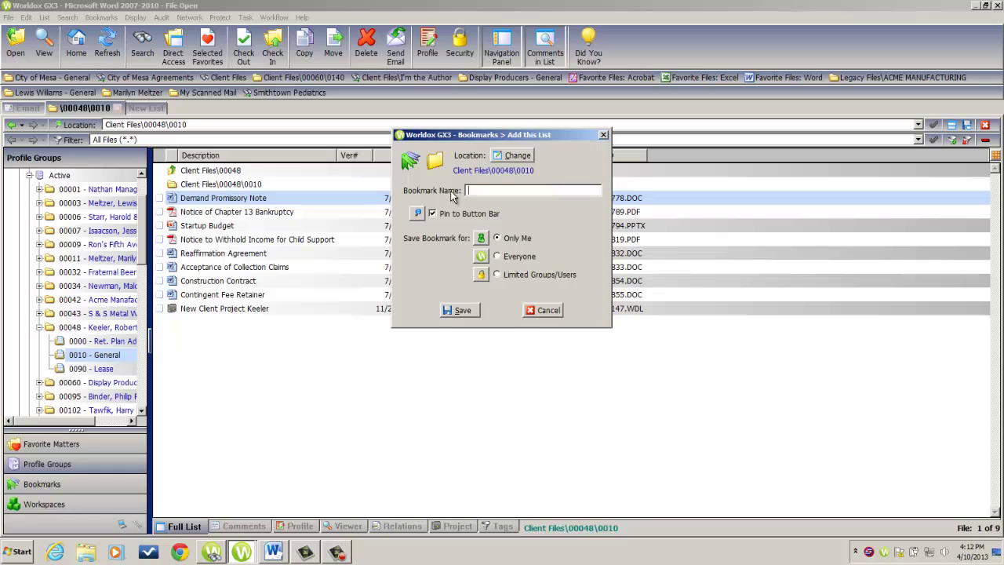
left_click(466, 312)
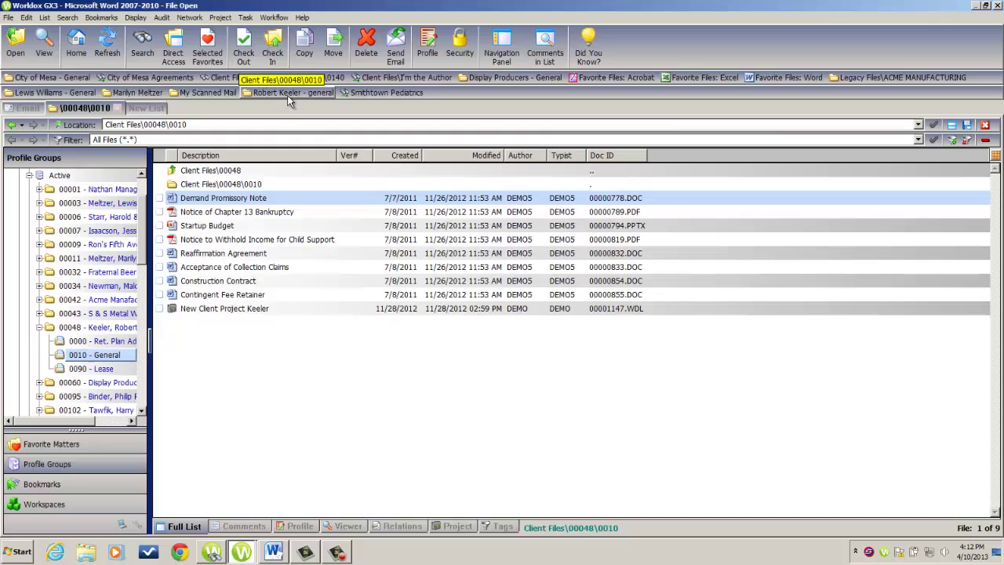
left_click(287, 93)
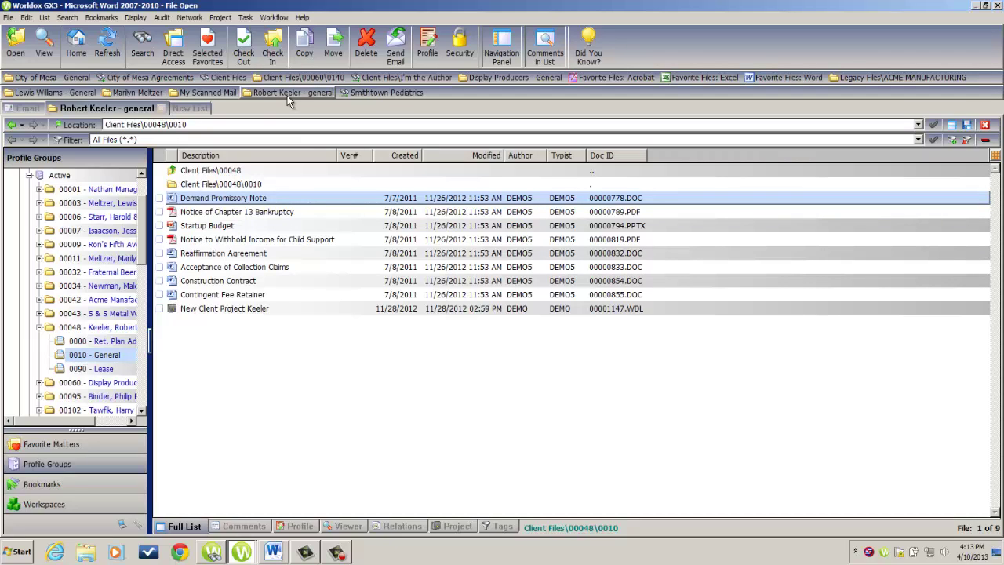
Step: Run a Client Files search for client 00042 Acme Manufacturing, matter 0010 General
left_click(145, 52)
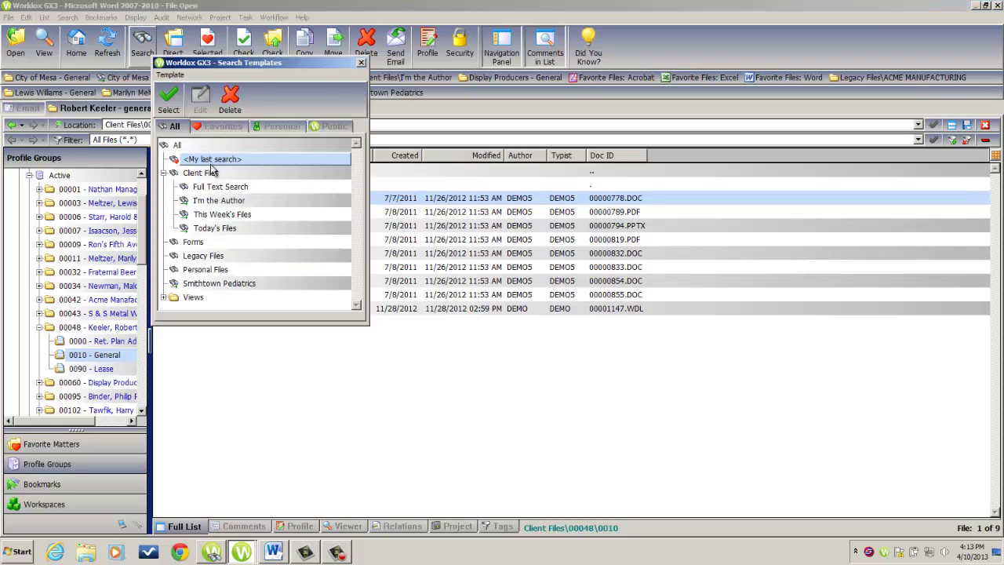
double_click(205, 173)
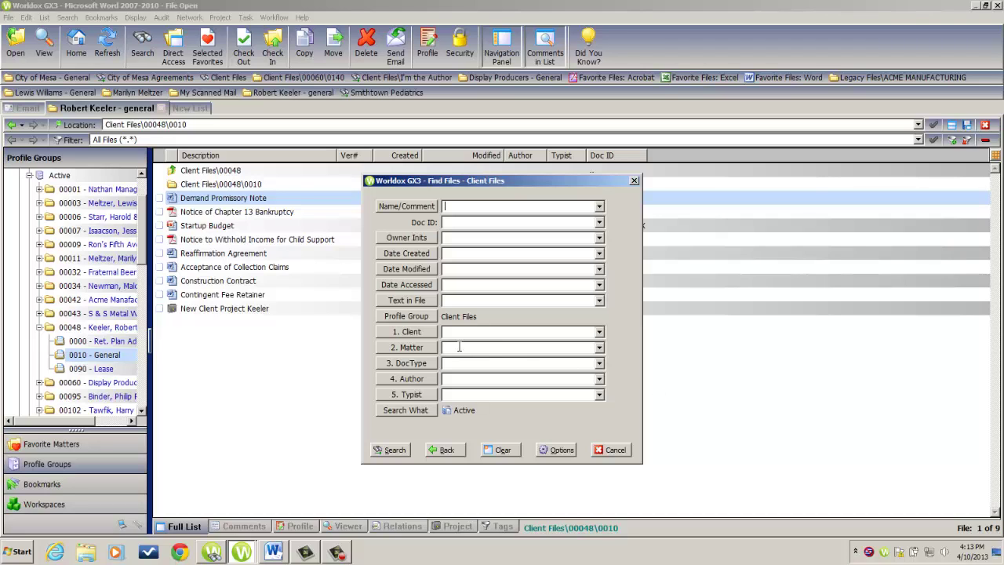
left_click(431, 335)
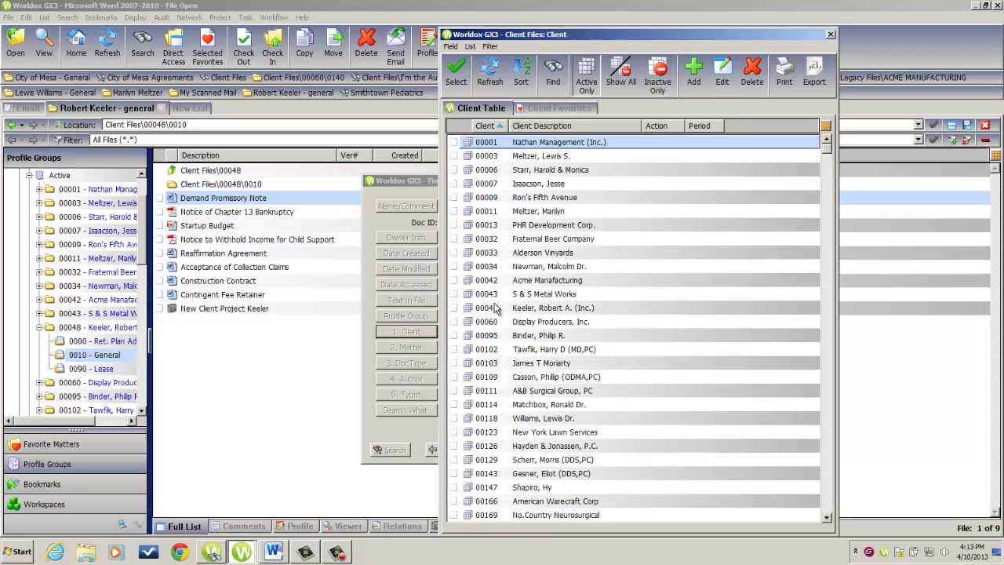
double_click(529, 282)
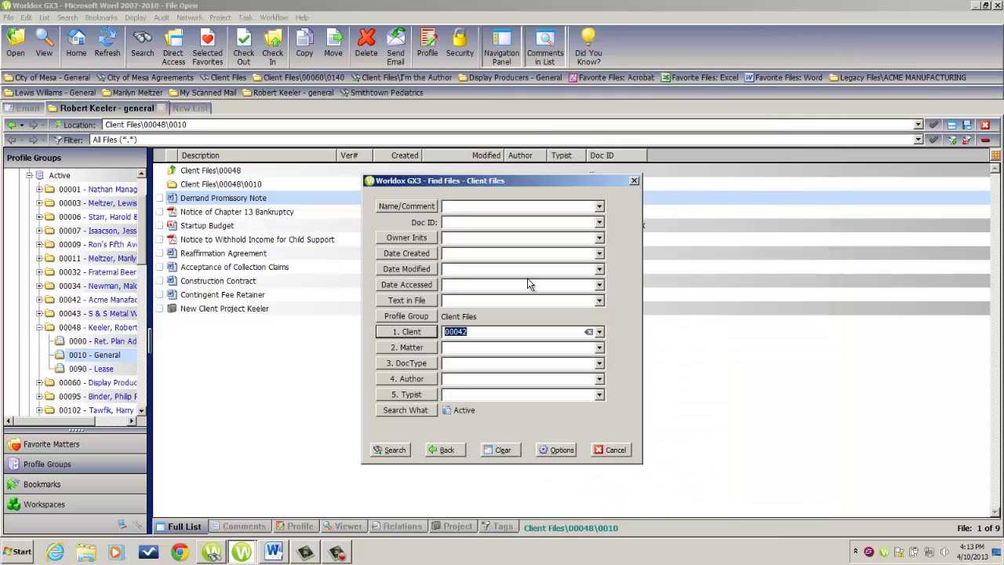
left_click(431, 350)
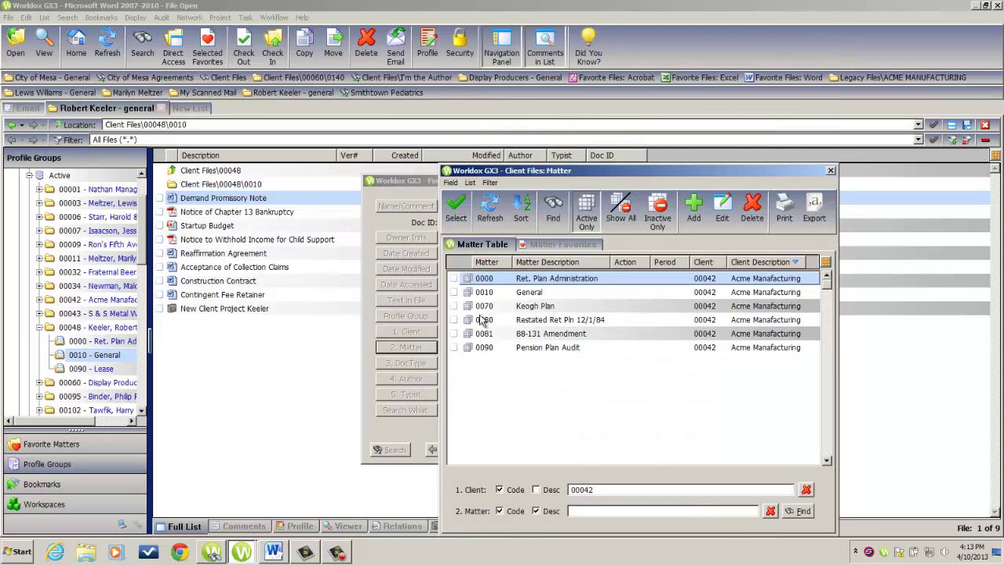
double_click(530, 294)
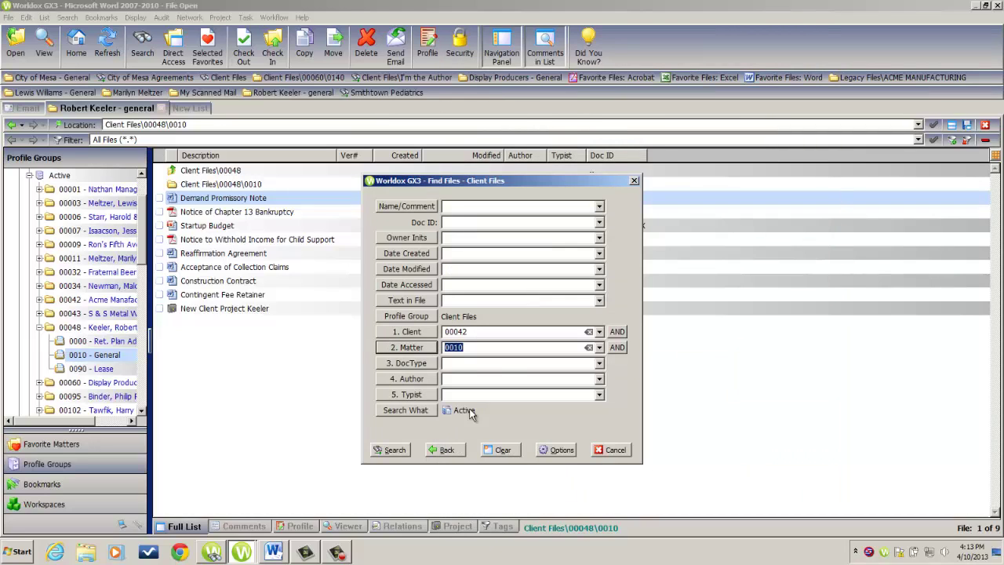
left_click(395, 451)
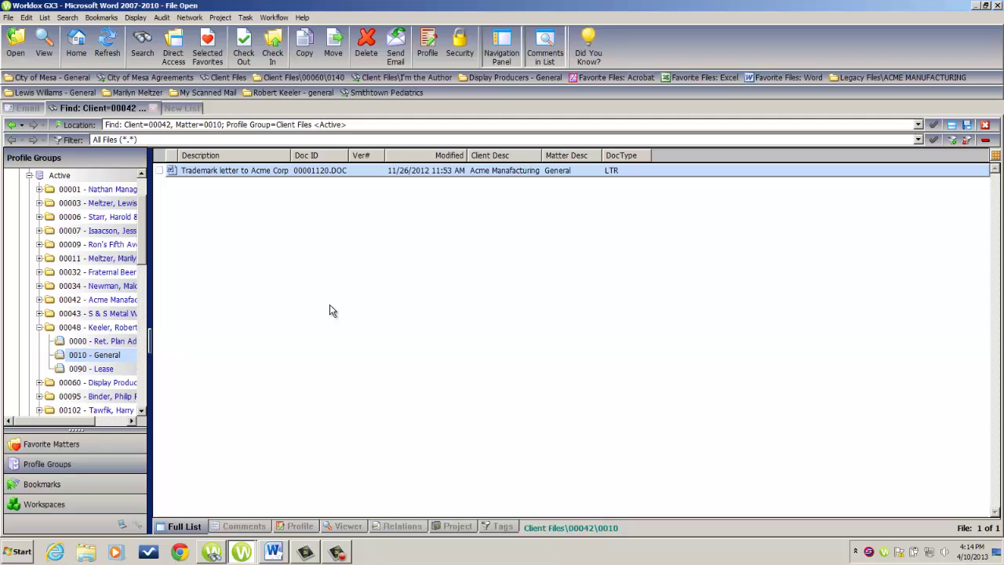
Step: Save the search results as a pinned bookmark named 'Acme Manufacturing - general'
left_click(109, 17)
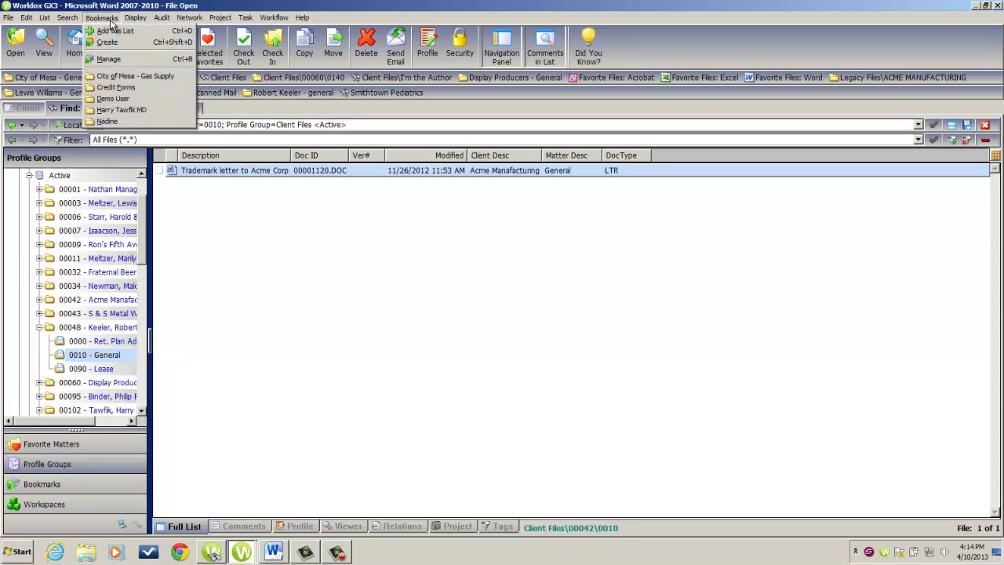
left_click(114, 33)
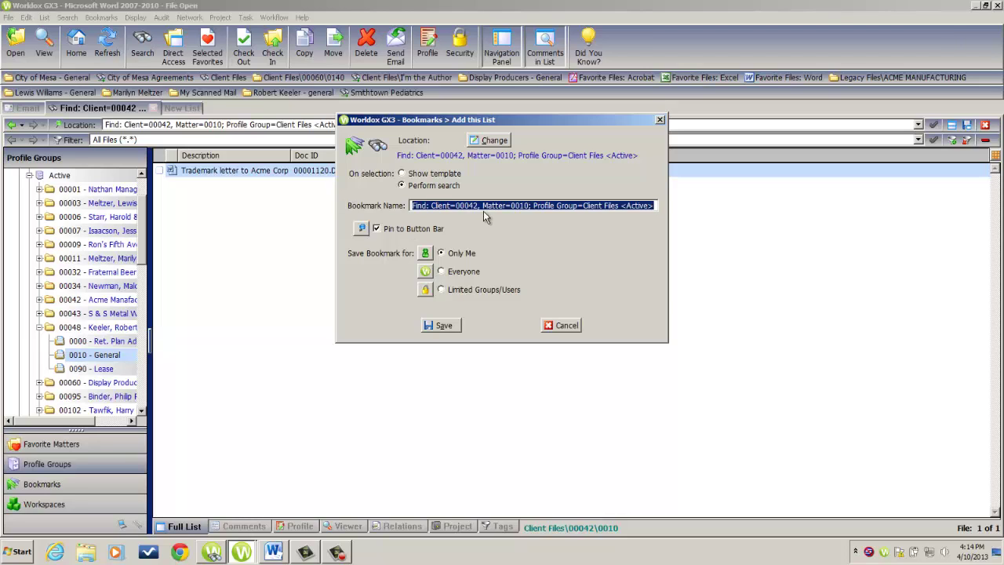
key("Delete")
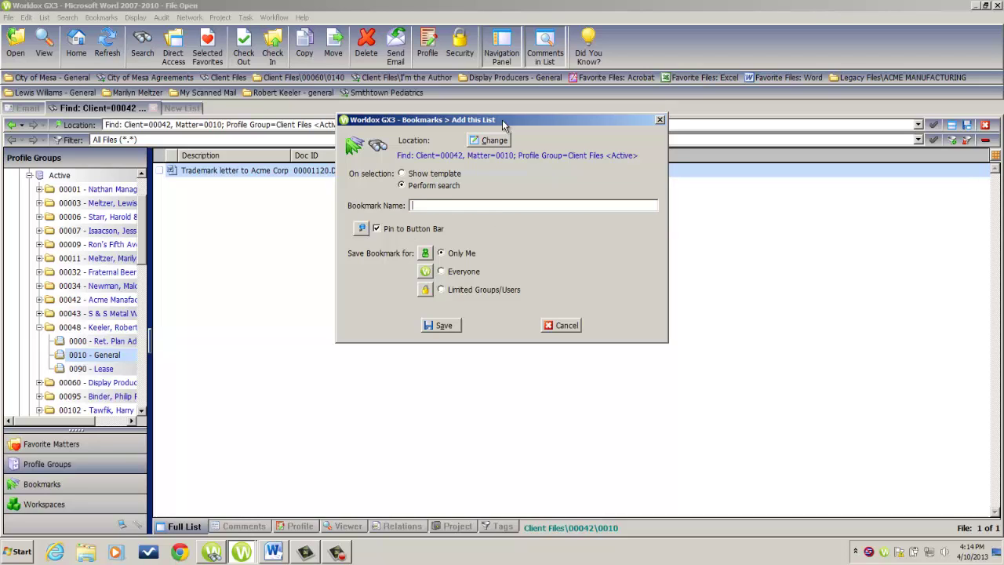
left_click_drag(498, 120, 485, 217)
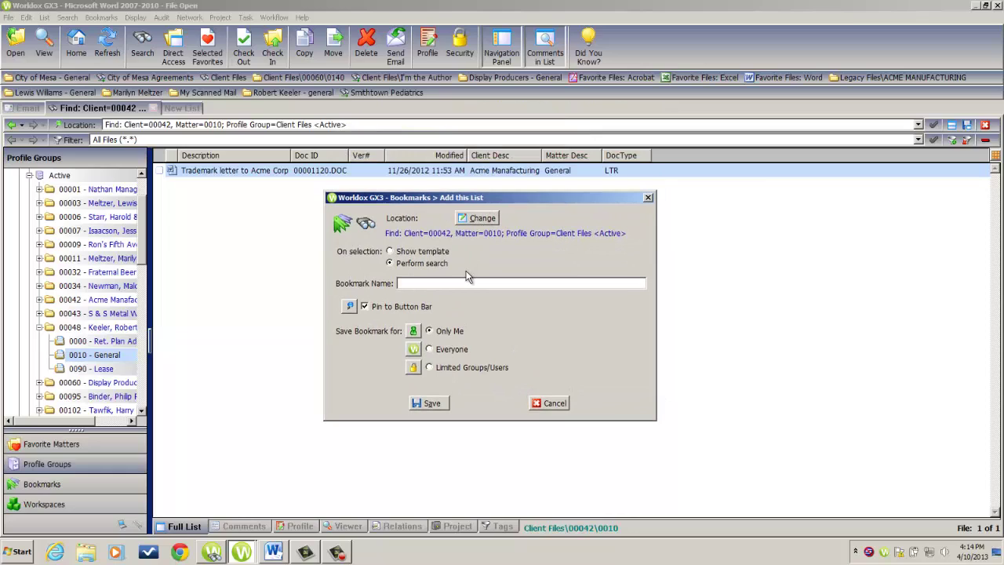
type("Acme Manufacturing - general")
left_click(436, 405)
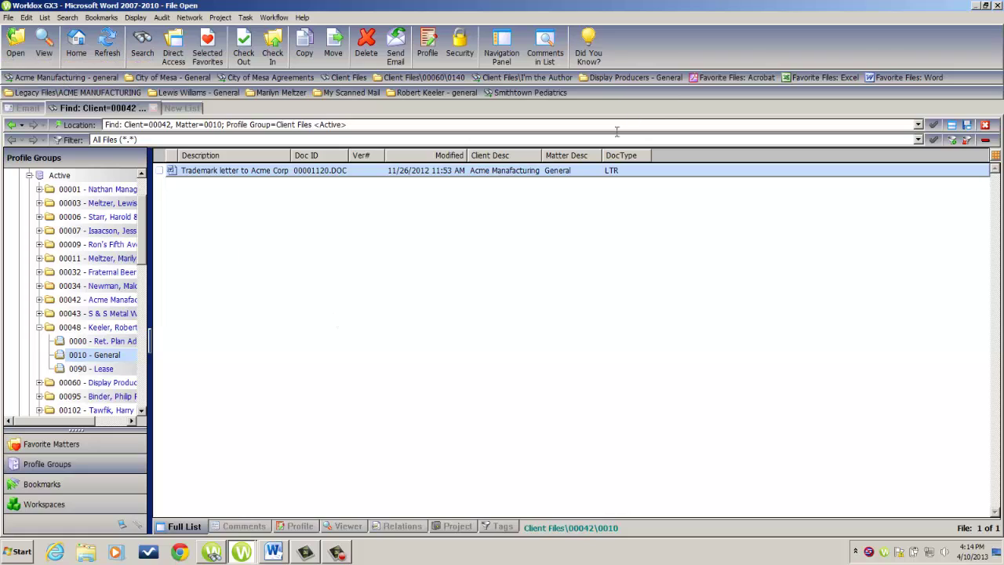
Step: Switch from the Favorite Files: Acrobat bookmark to the Acme Manufacturing - general bookmark
left_click(698, 78)
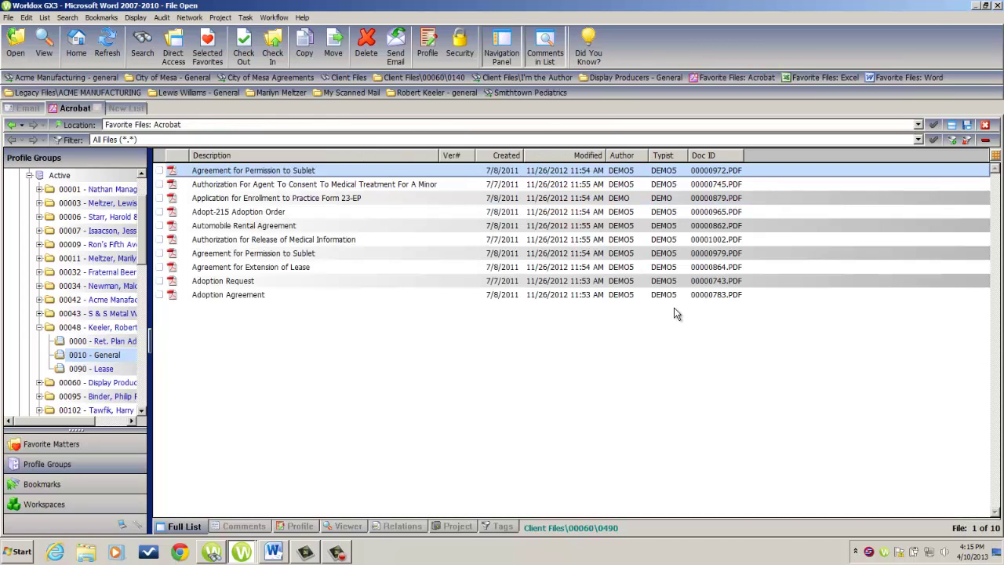
left_click(73, 79)
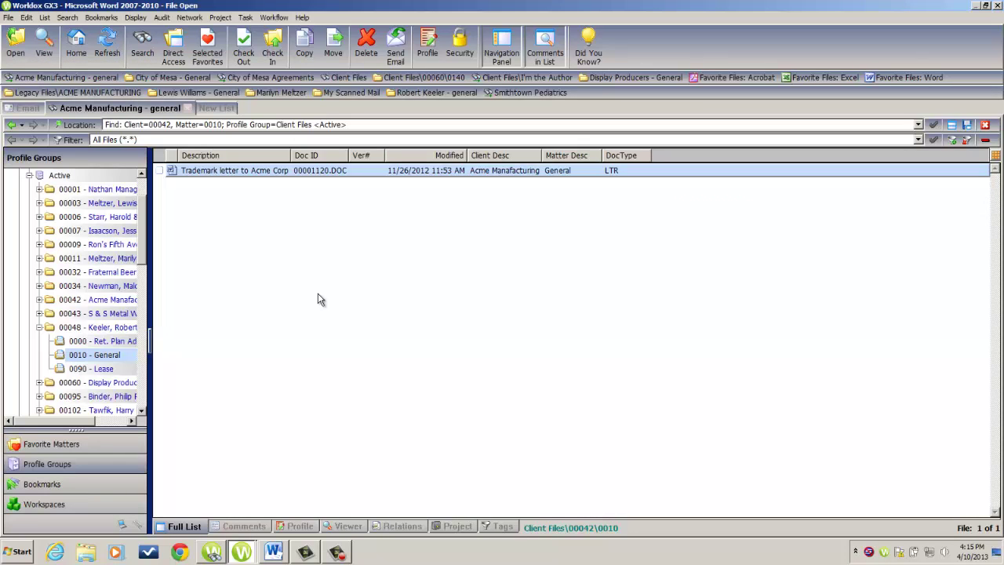
left_click(102, 18)
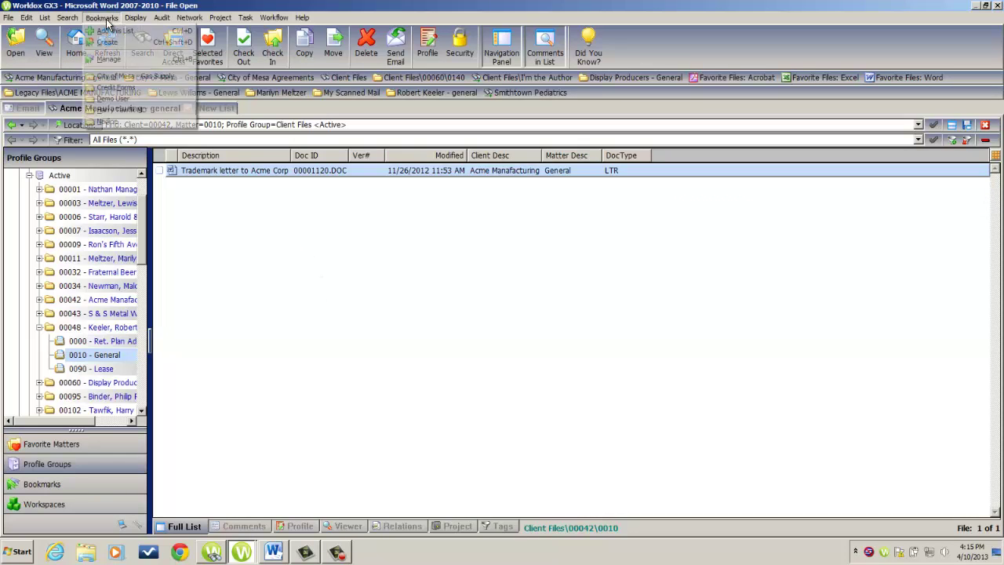
Step: Open the bookmark manager and sort pinned bookmarks by Type
left_click(108, 59)
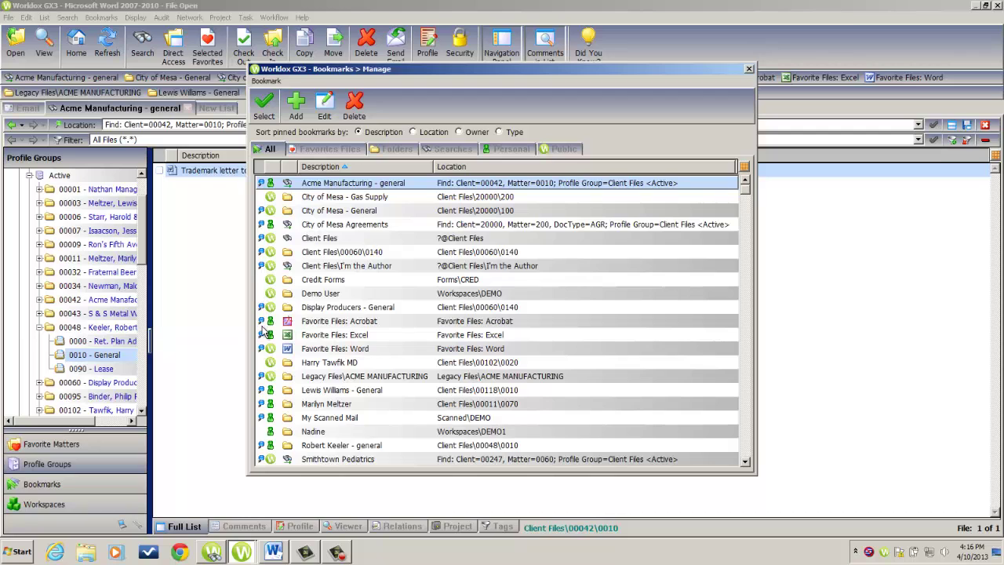
left_click_drag(422, 73, 421, 142)
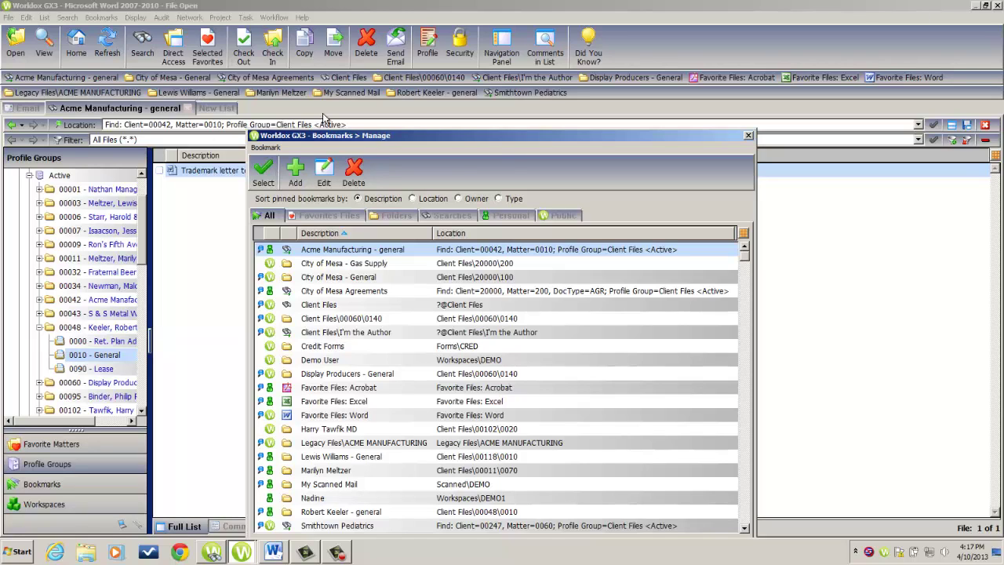
left_click(500, 199)
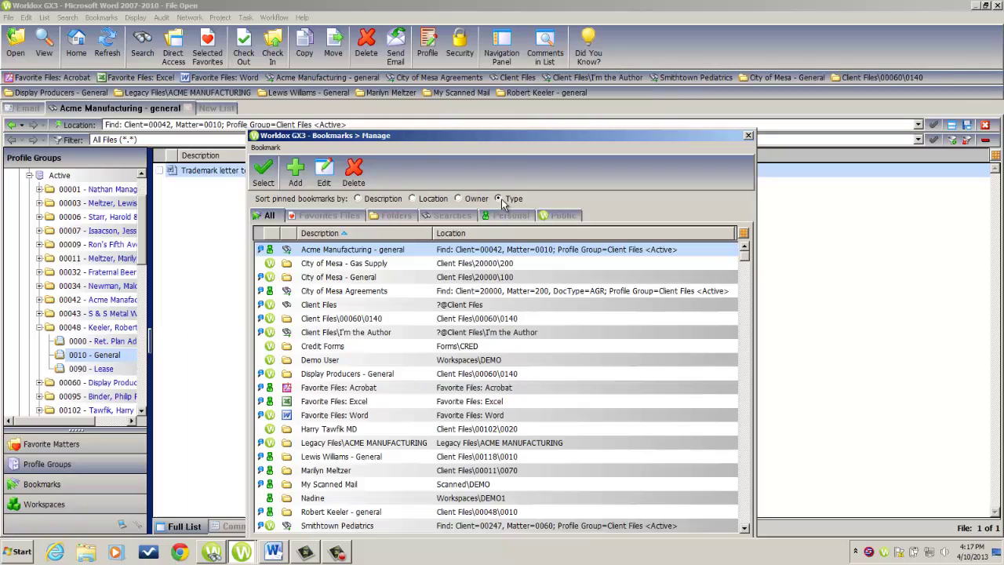